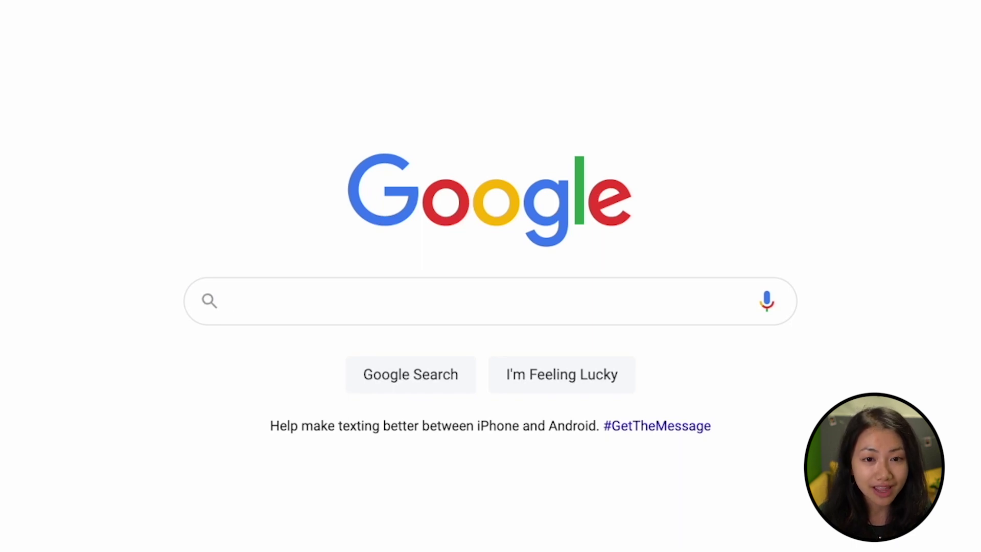
Step: Search Google for 'language reactor chrome extension' and add Language Reactor to Chrome from its Web Store page
text(Language)
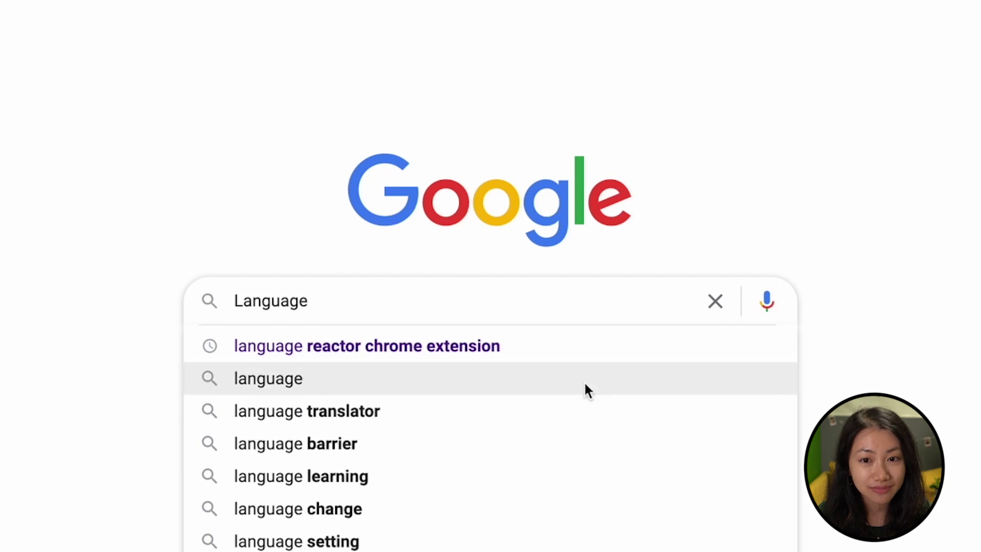
click(580, 352)
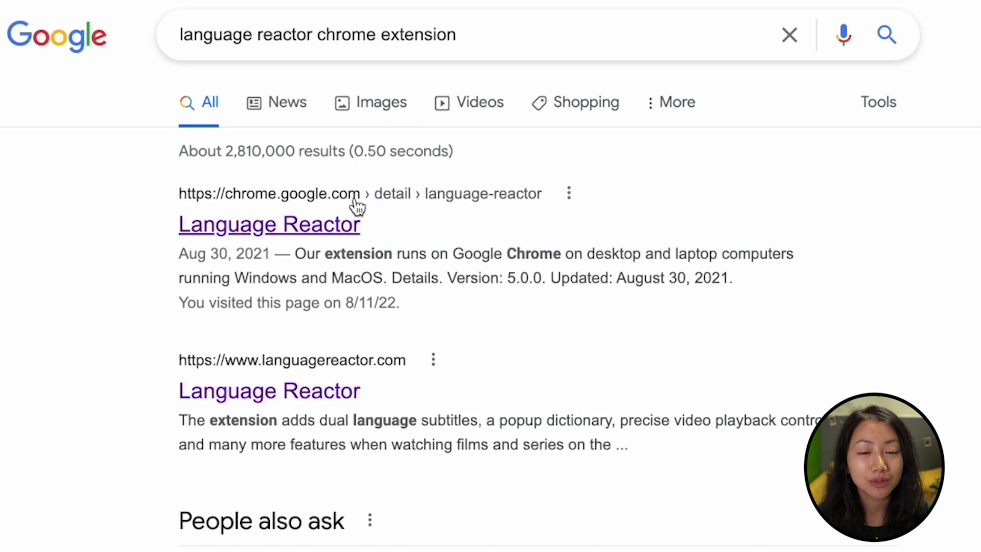
click(345, 228)
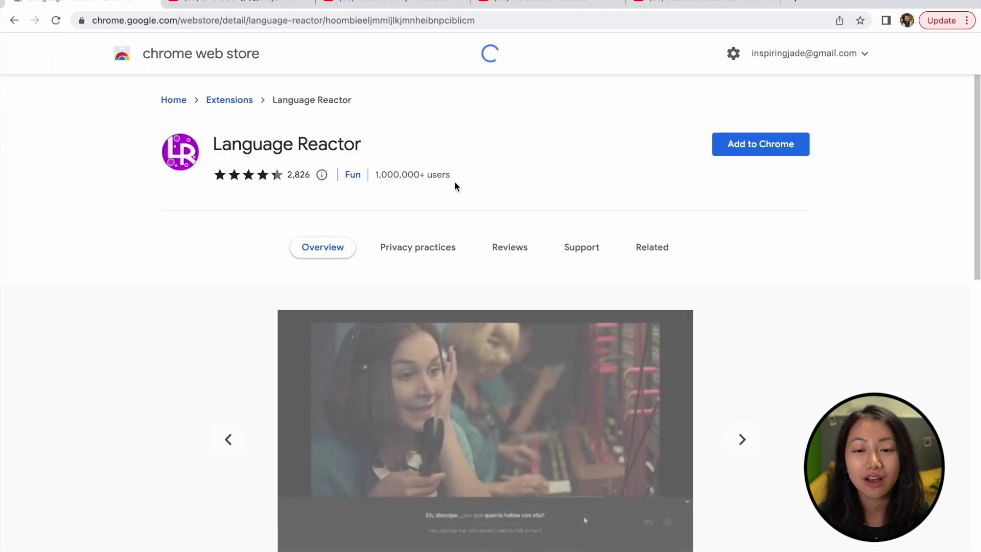
click(748, 142)
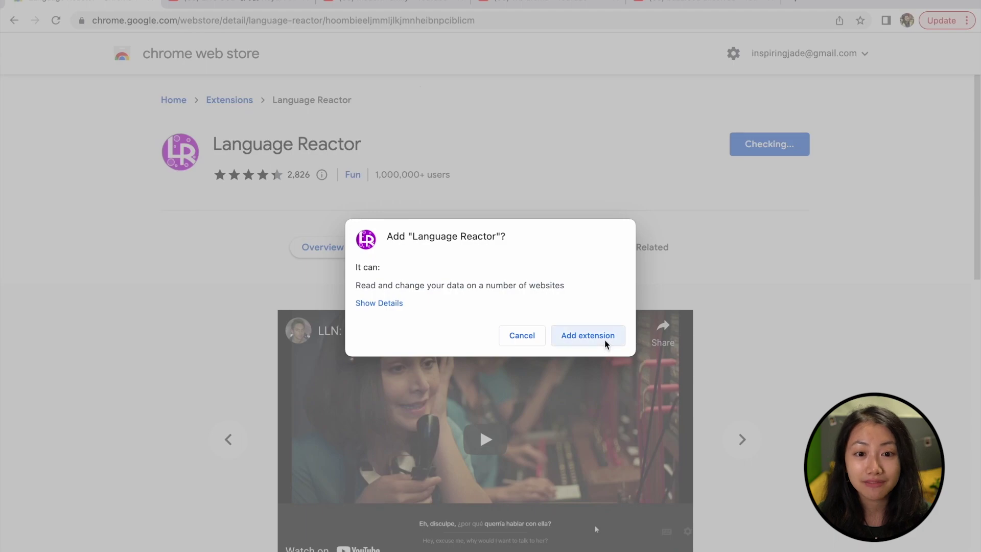
click(588, 338)
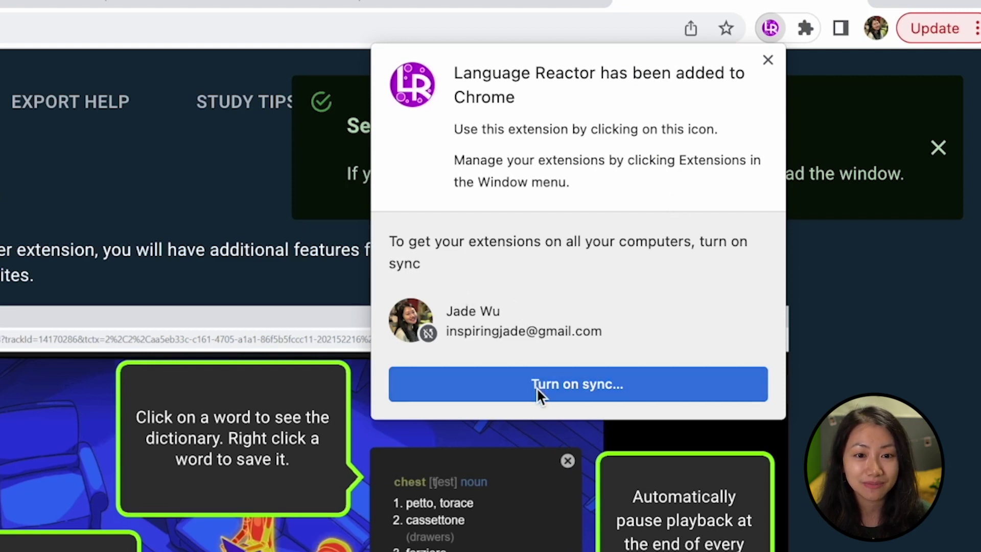
Step: Dismiss the install notices, browse the YouTube and Netflix catalogues, and open Language Reactor's Full Settings
click(767, 60)
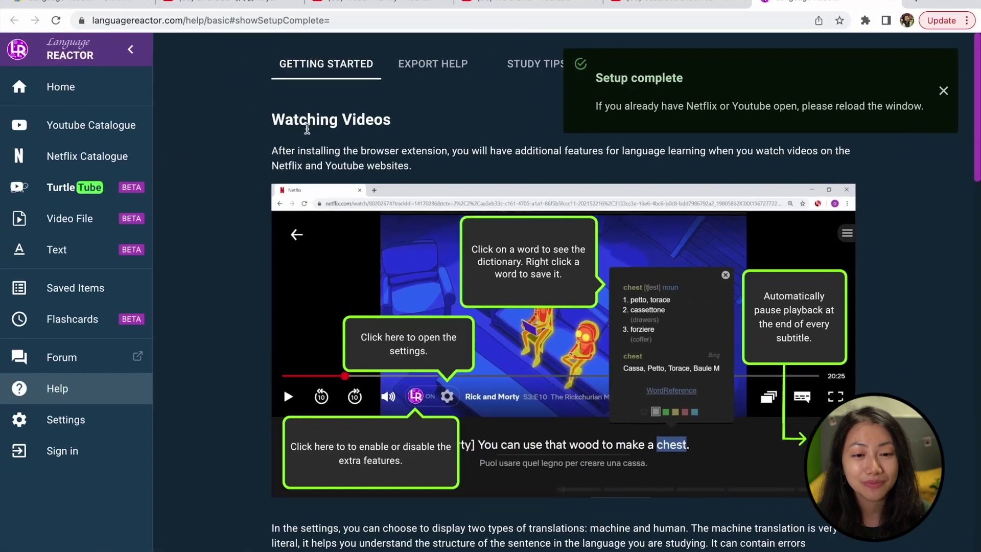
click(941, 108)
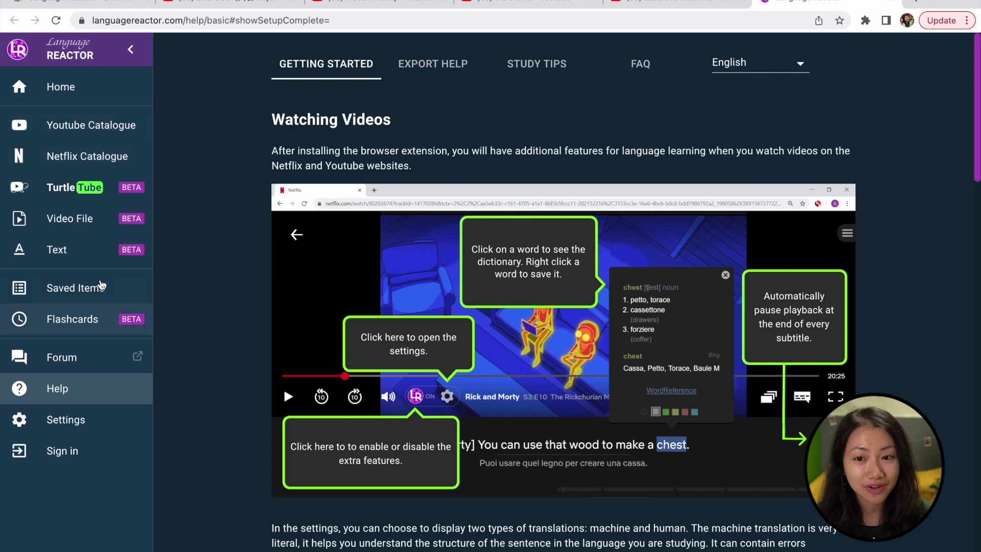
click(112, 125)
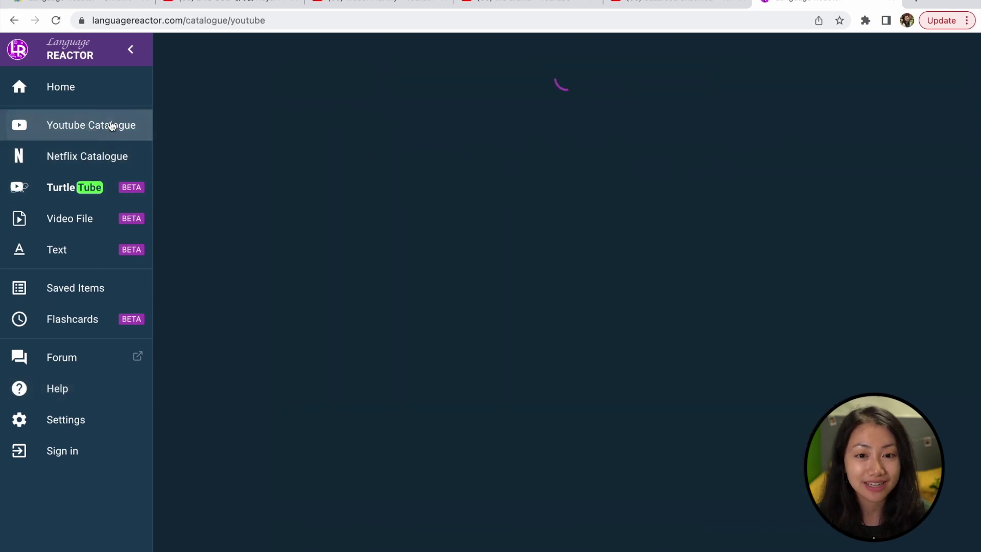
click(87, 156)
scroll(364, 273, down, 5)
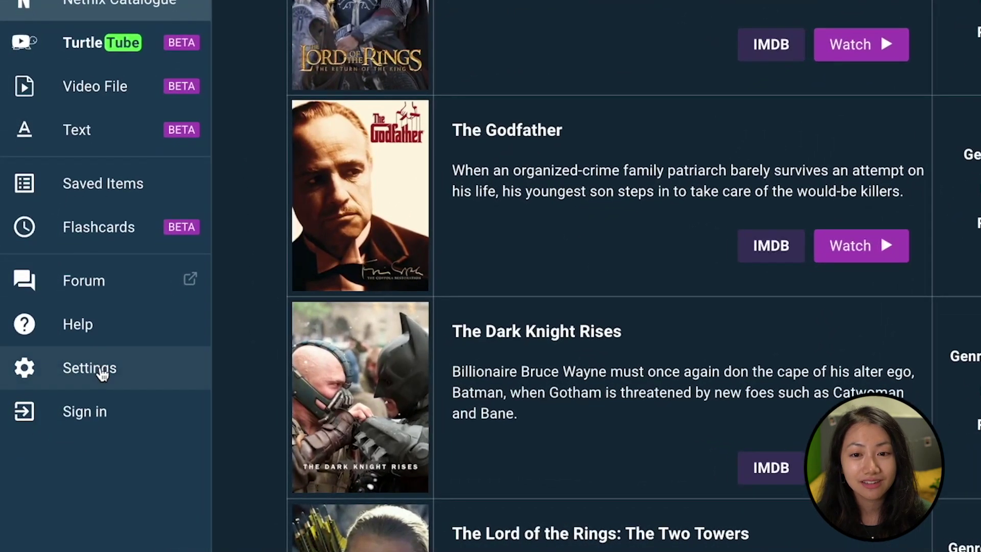
click(102, 375)
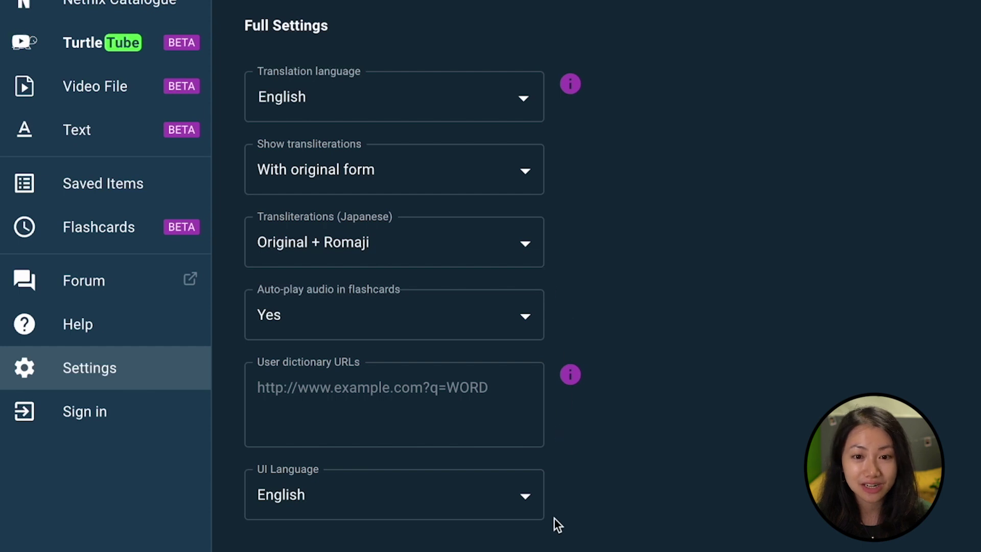
Step: Keep English as the translation language and go to YouTube in a new tab
click(462, 89)
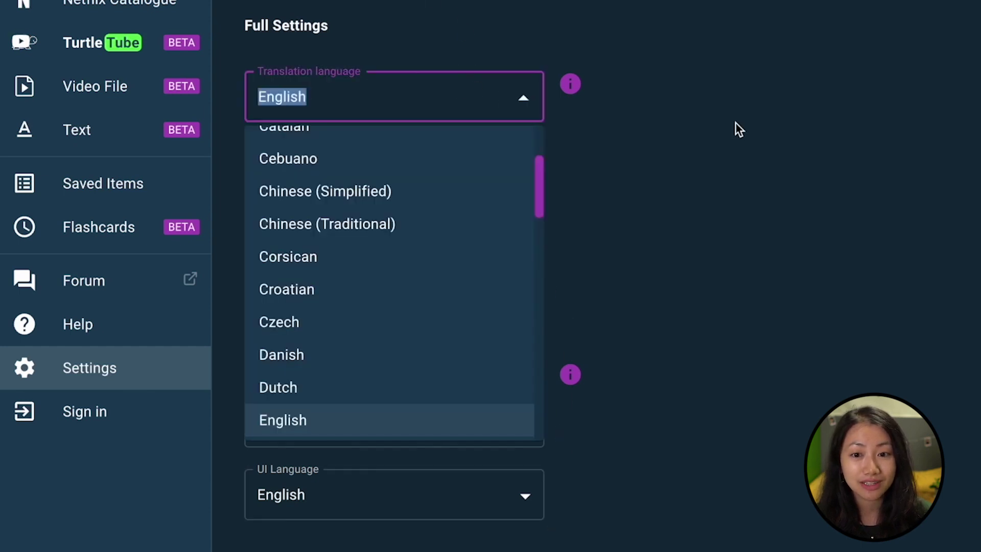
click(502, 432)
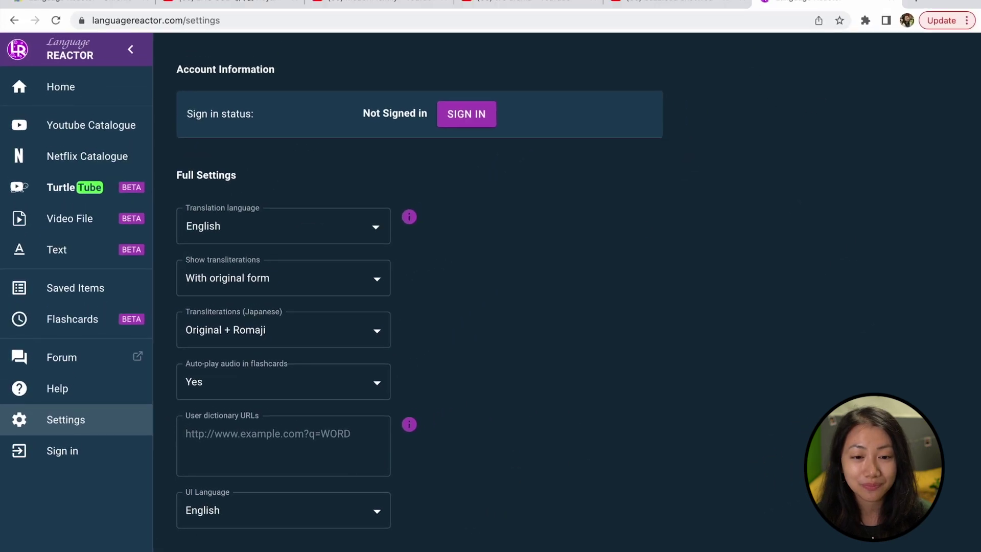
key(super+t)
click(531, 302)
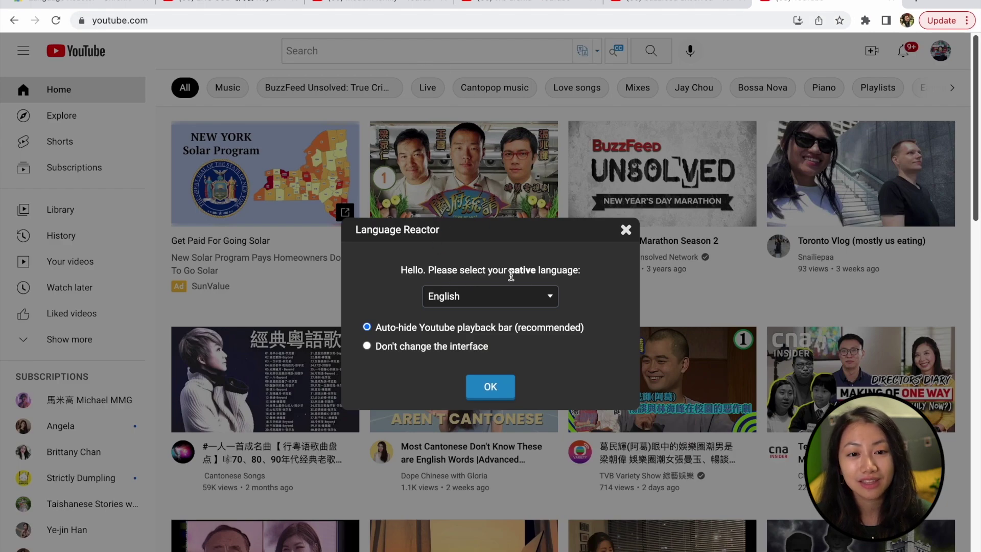
Step: Confirm English as the native language and search YouTube for 'buzzfeed unsolved'
click(486, 384)
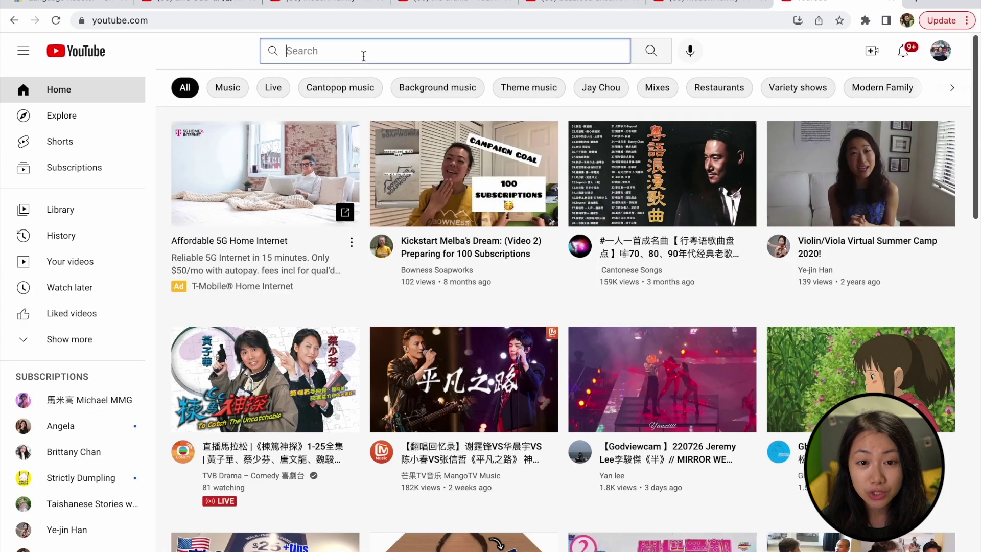
click(363, 56)
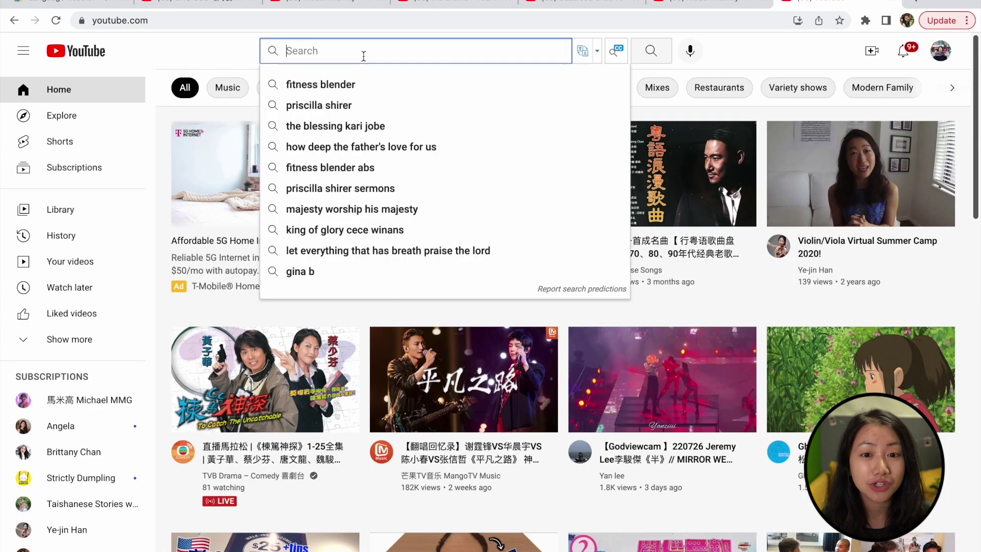
text(buzzfee)
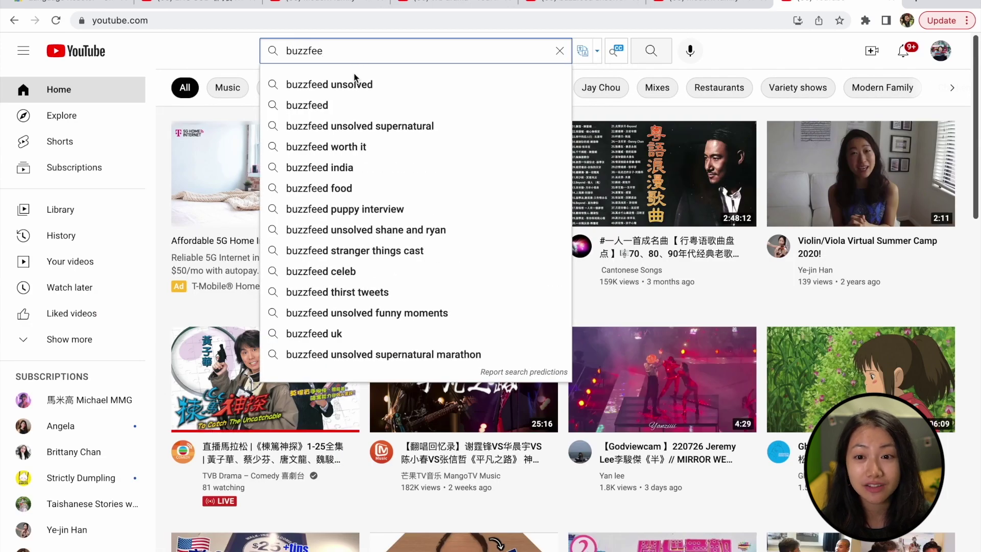
click(355, 79)
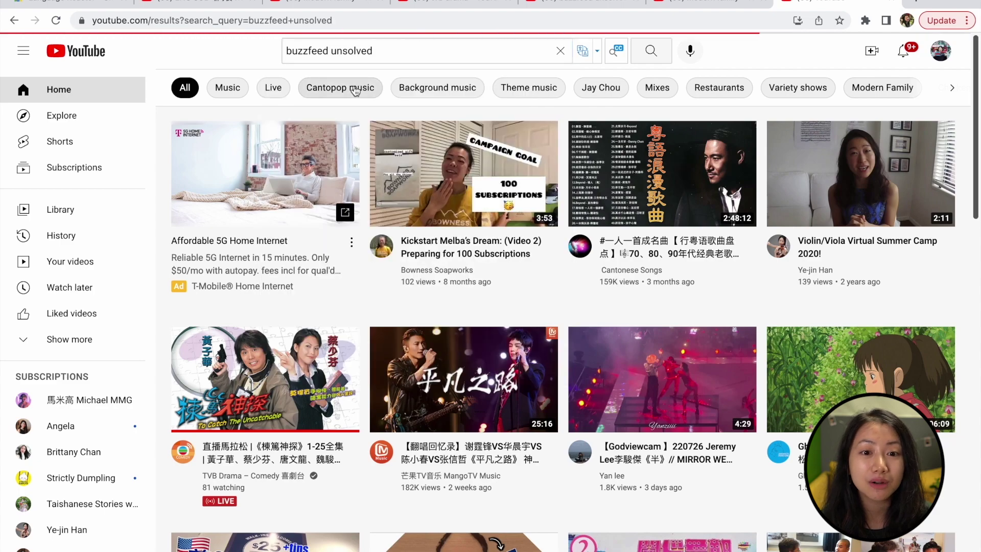
Step: Scroll the search results and open The Dunphys' New Normal video
scroll(390, 196, down, 10)
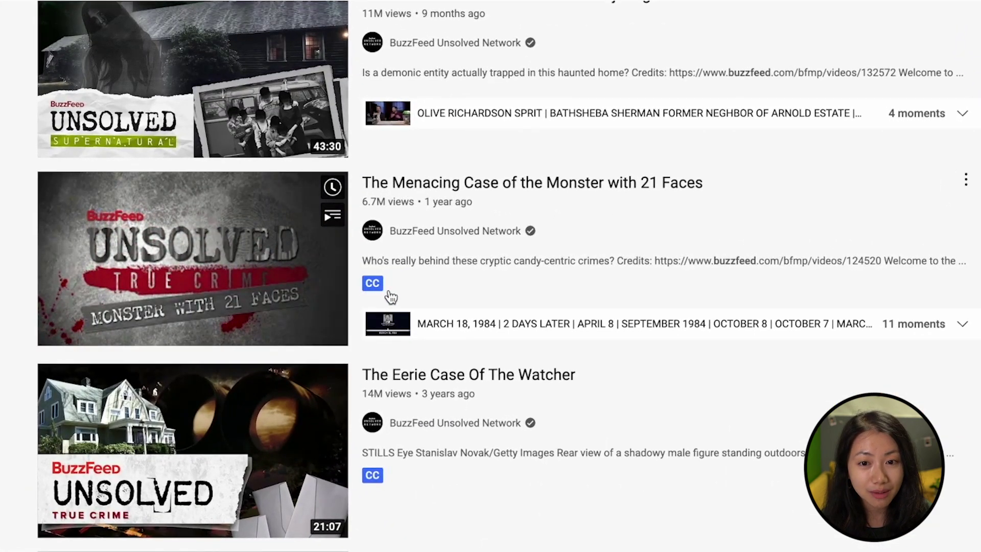
scroll(390, 296, down, 10)
scroll(390, 296, down, 9)
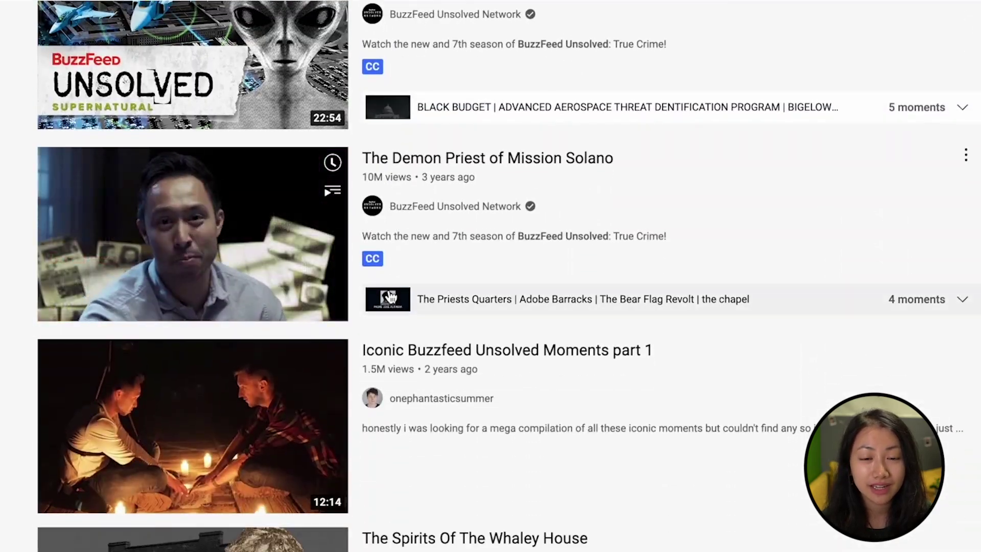
scroll(391, 296, up, 15)
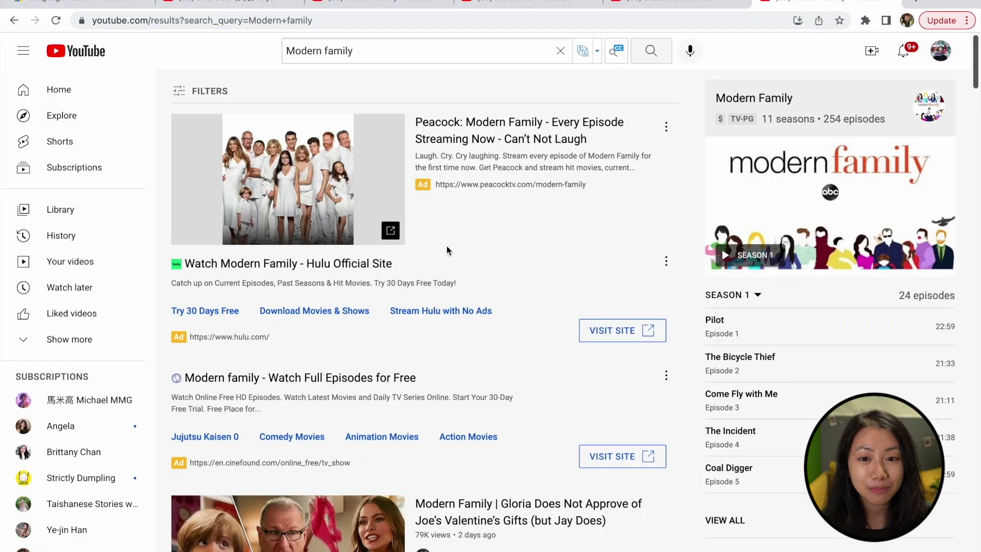
scroll(447, 247, down, 5)
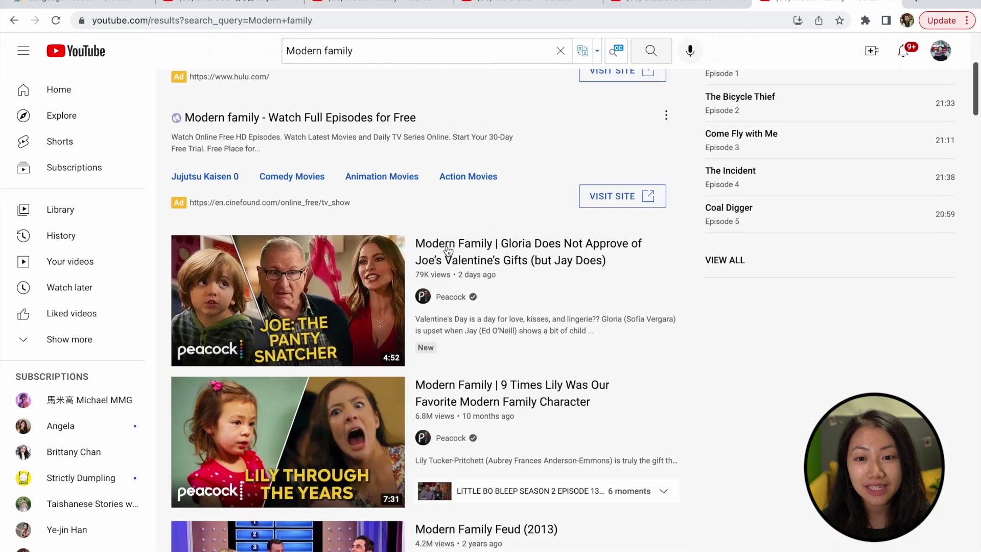
scroll(446, 249, down, 10)
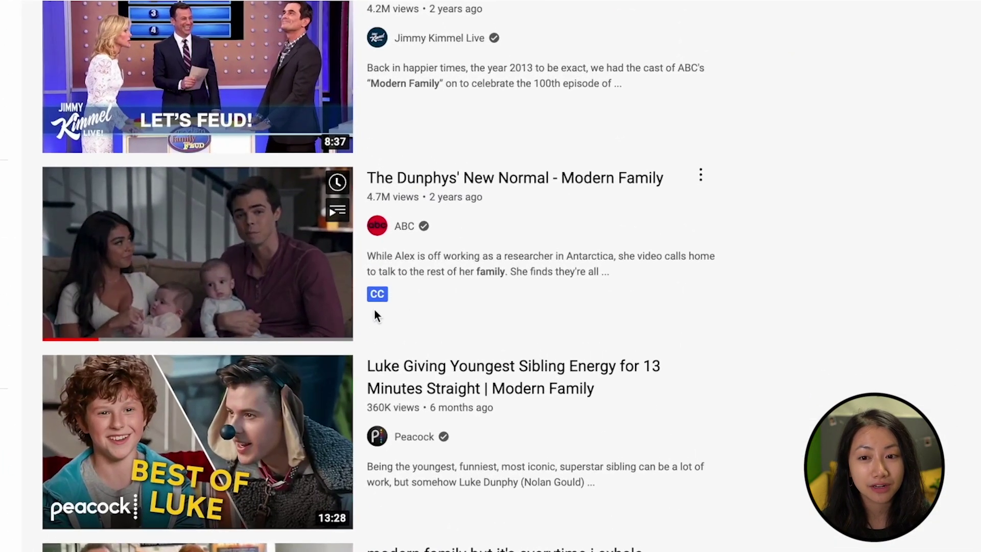
click(407, 315)
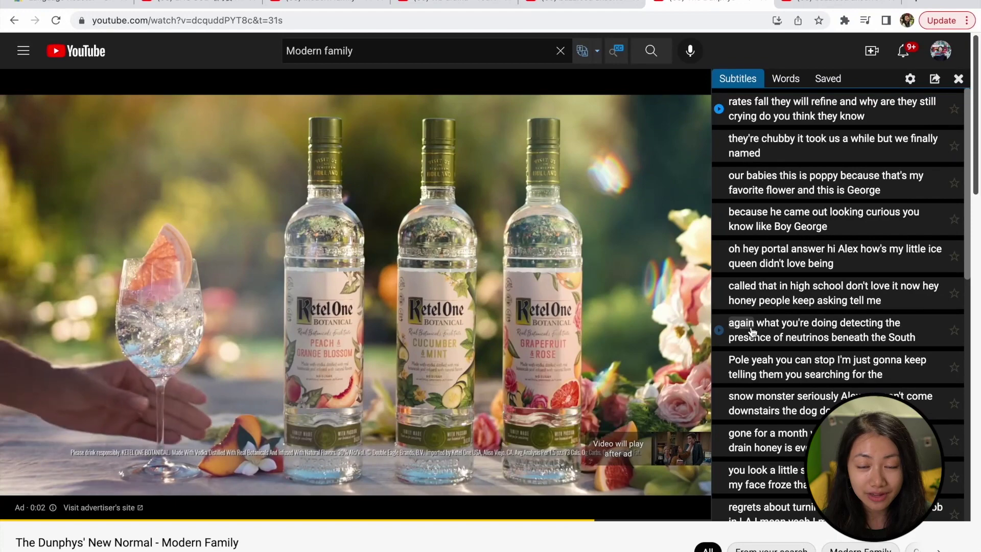
Step: Scroll down slightly while The Dunphys' New Normal plays with dual subtitles and the subtitle list
scroll(759, 460, down, 2)
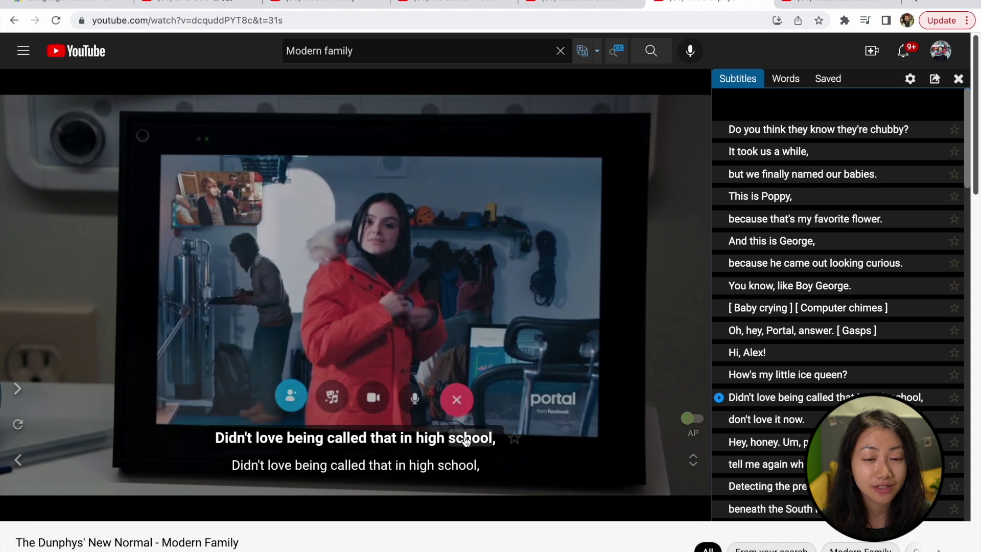
scroll(469, 475, down, 2)
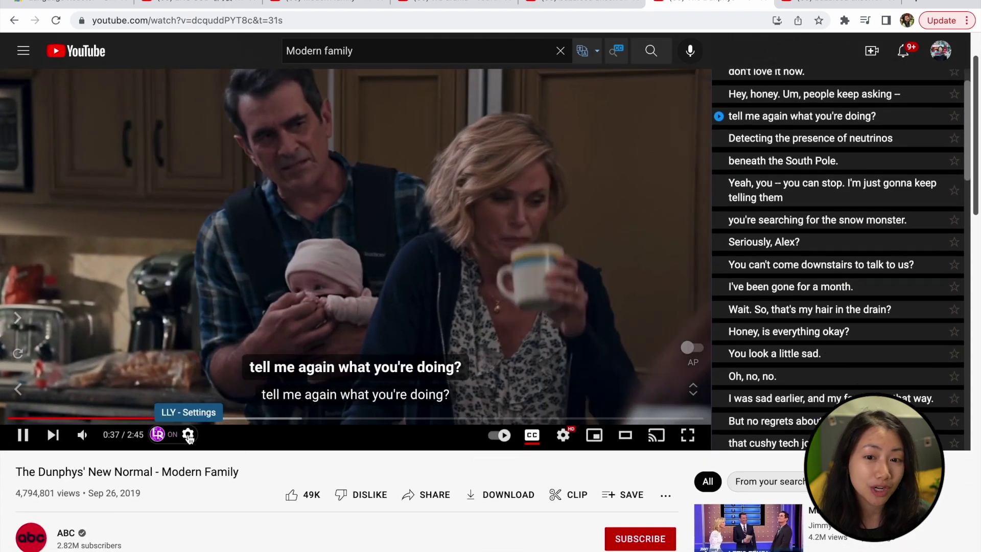
Step: In the video's Language Reactor settings, set the translation language to Chinese (Simplified) and close
click(188, 434)
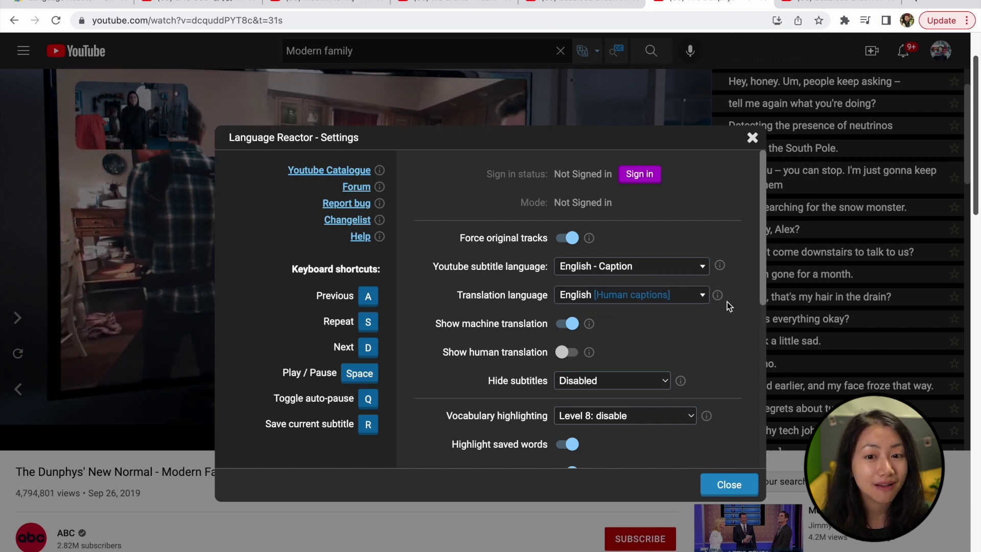
click(702, 299)
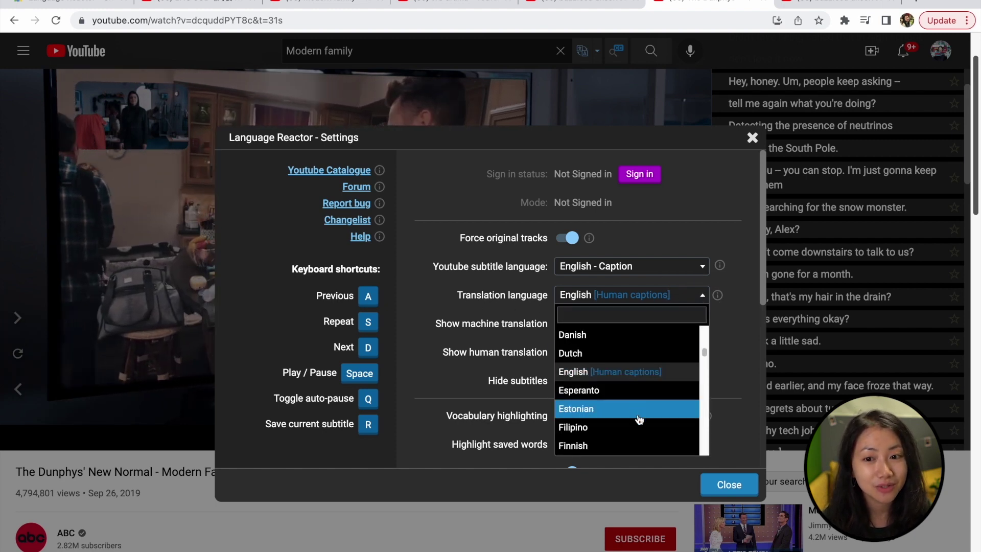
scroll(637, 419, down, 5)
scroll(638, 419, down, 4)
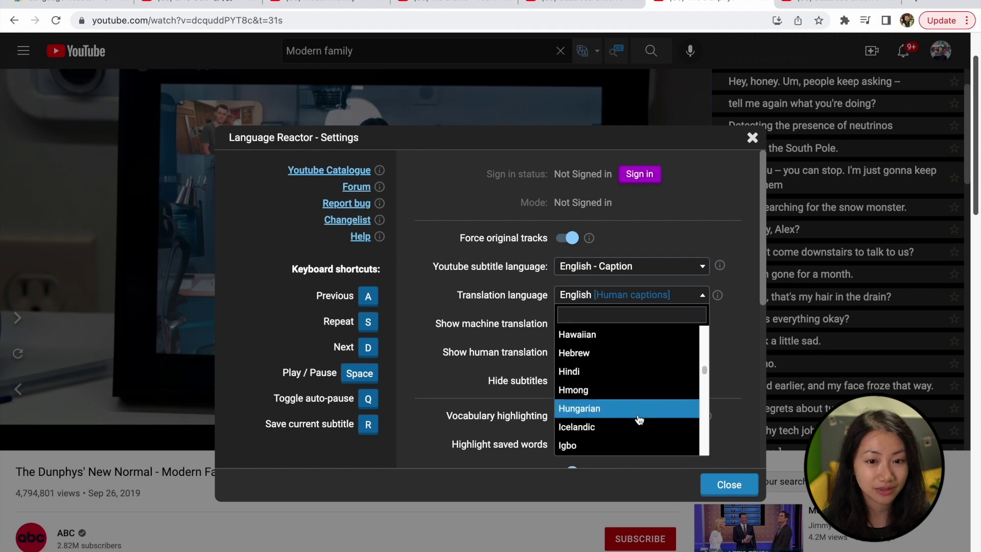
scroll(639, 419, up, 8)
scroll(638, 419, up, 5)
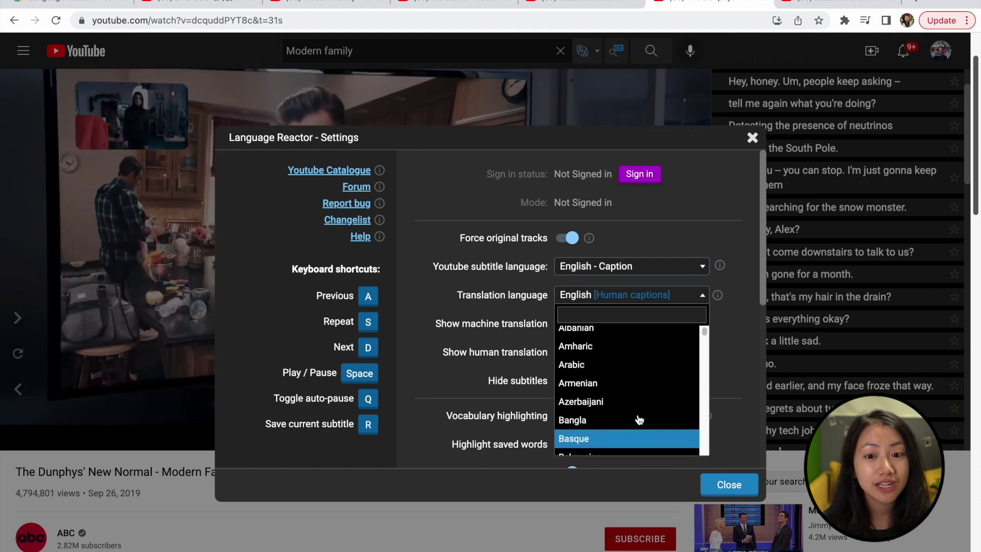
scroll(639, 418, down, 3)
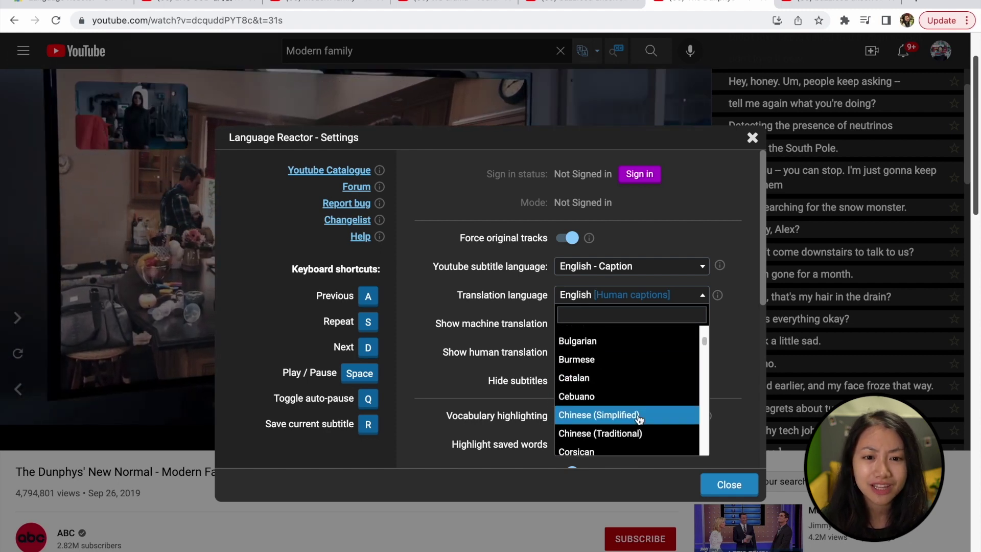
click(638, 415)
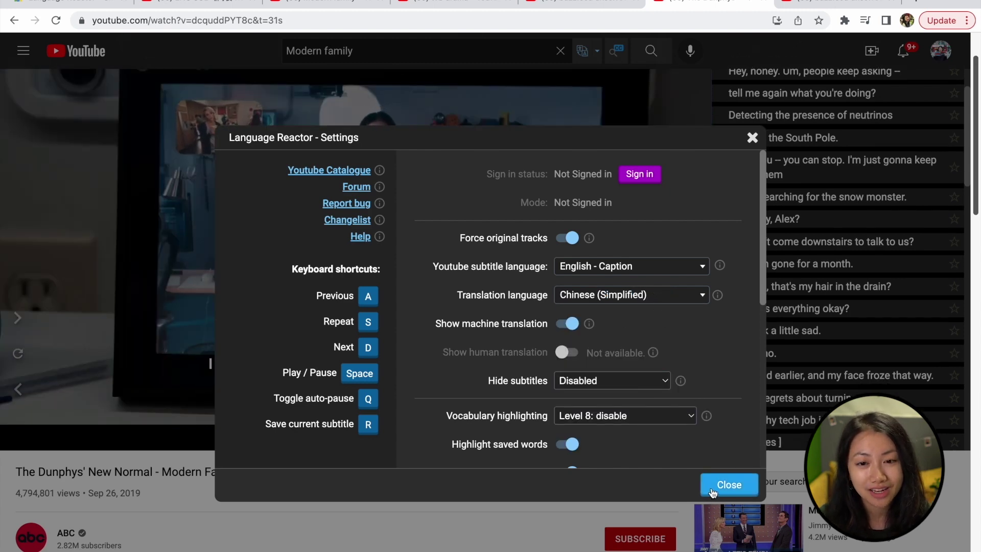
click(715, 494)
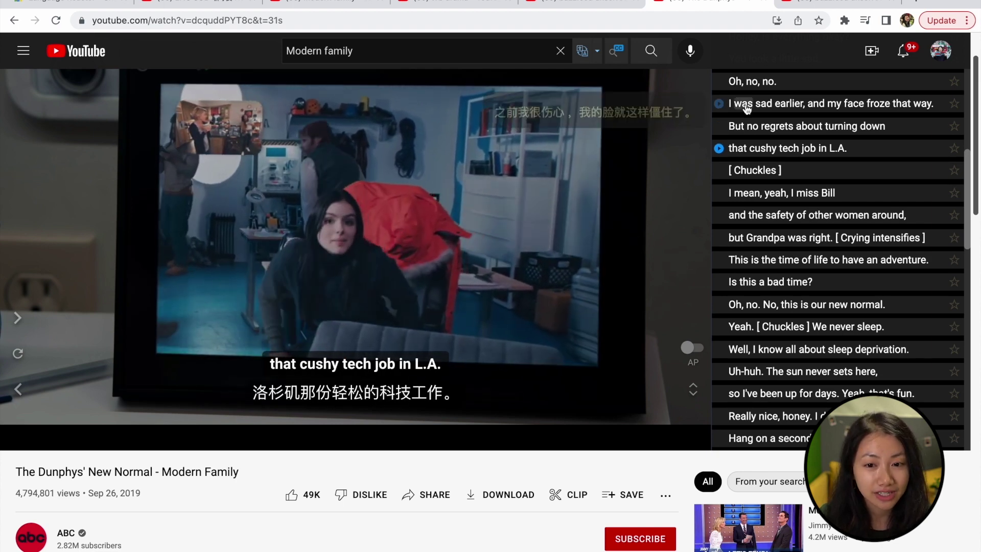
mouse_move(746, 108)
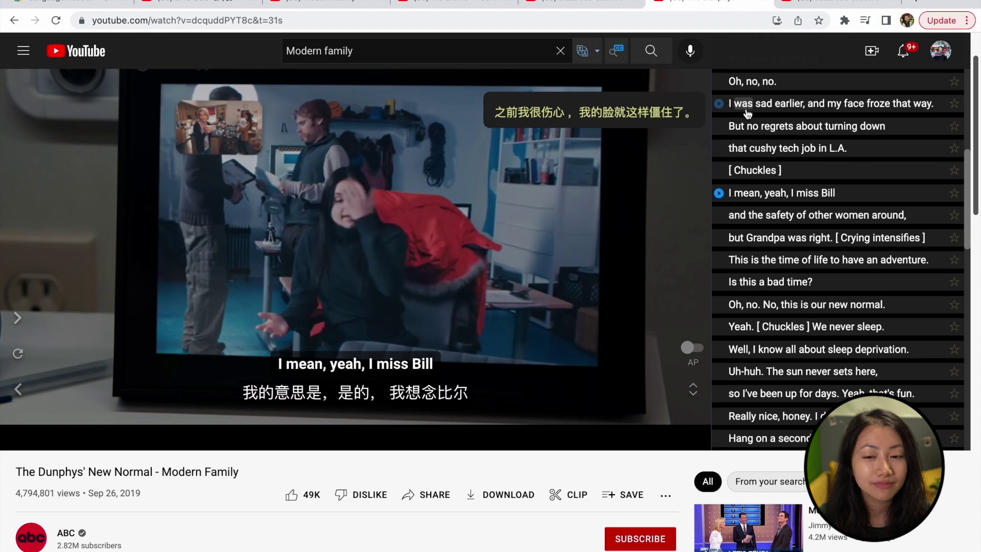
mouse_move(749, 127)
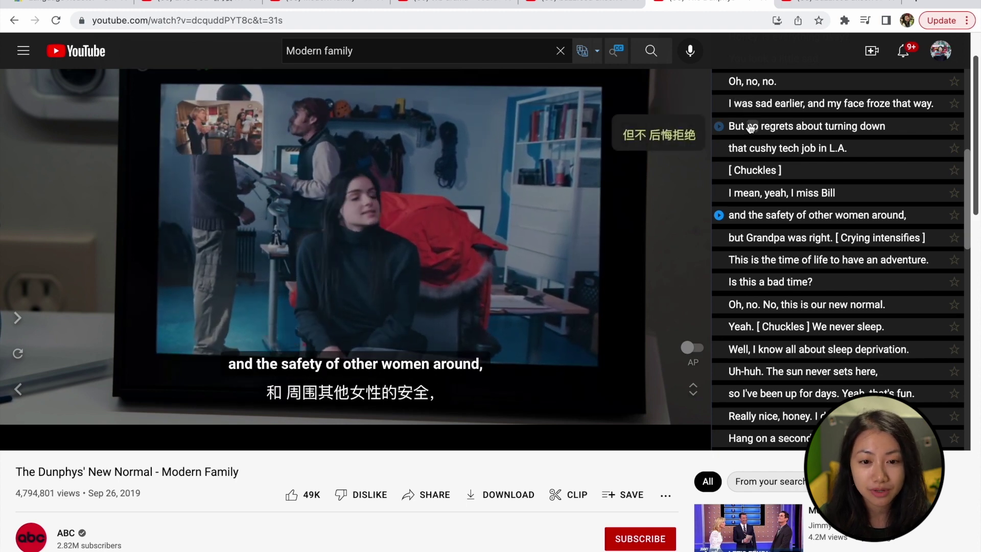
mouse_move(754, 149)
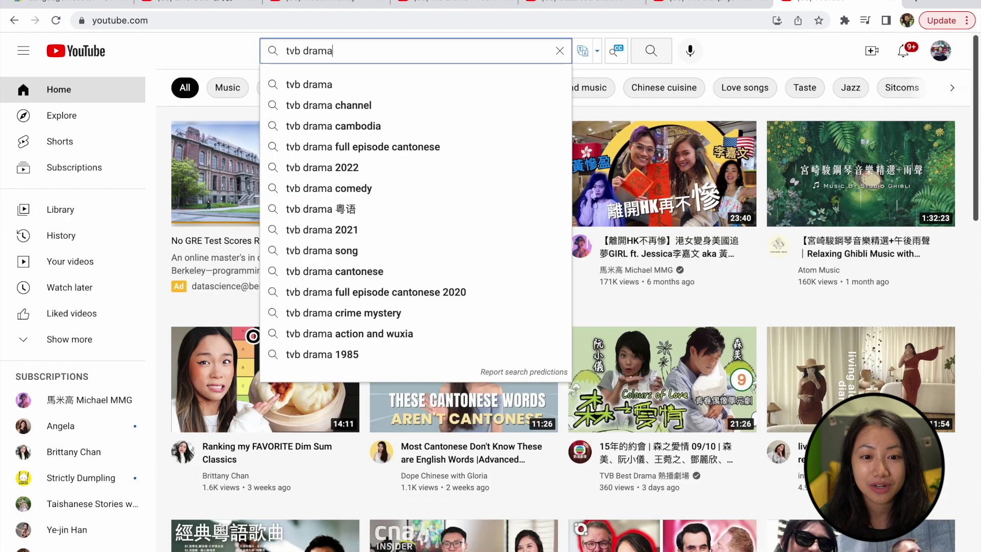
Step: Search YouTube for 'tvb drama' and open the TVB Drama episode 情事緝私檔案 01/20
key(Return)
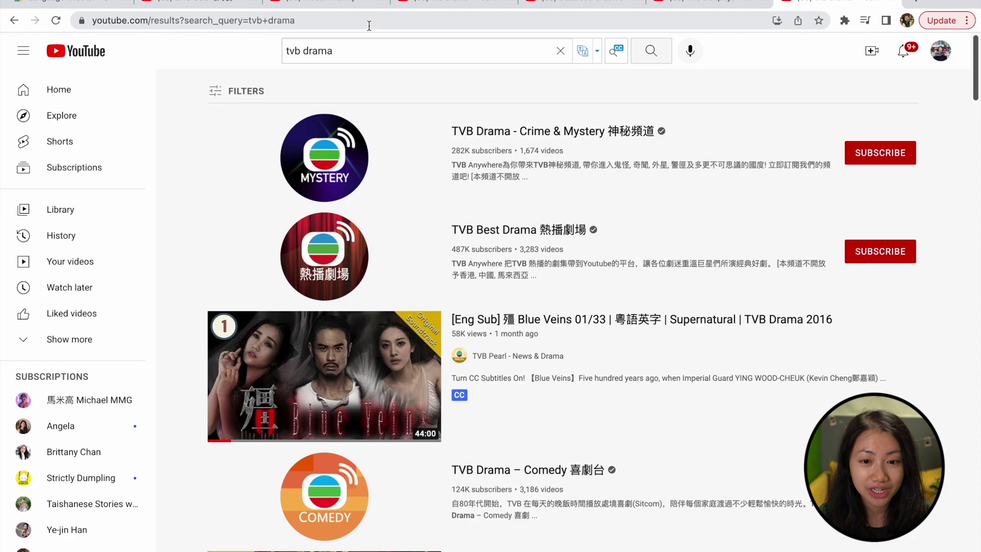
scroll(405, 183, down, 6)
scroll(405, 182, up, 2)
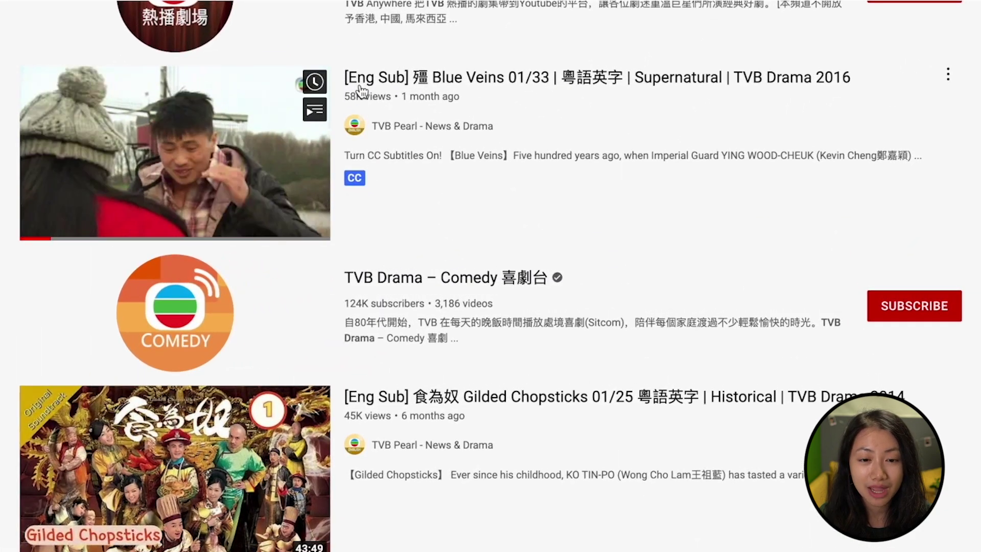
scroll(415, 296, down, 6)
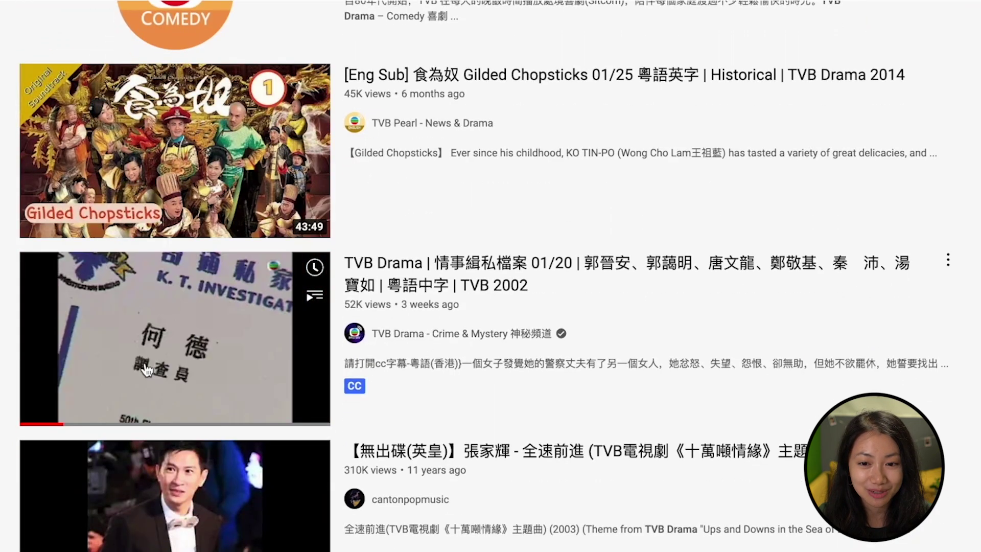
click(219, 316)
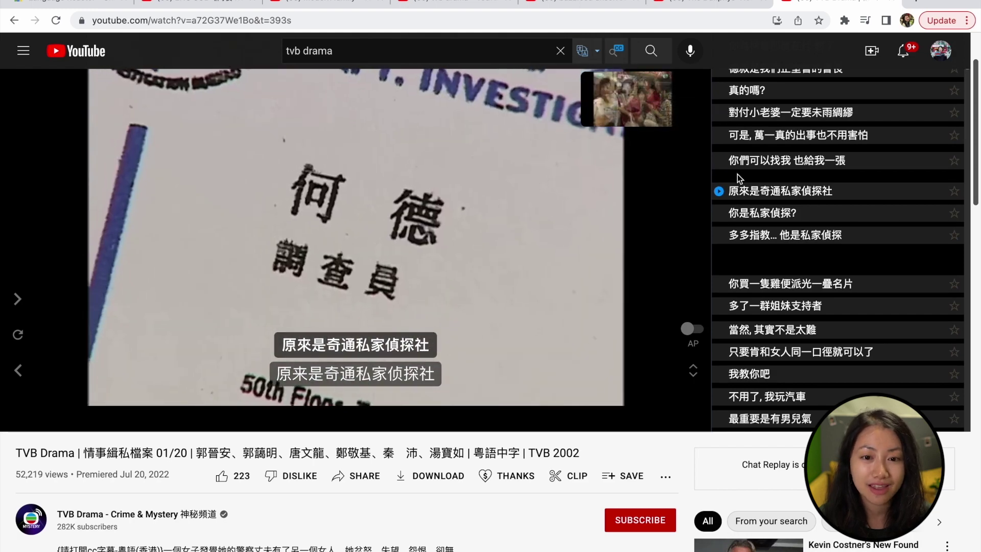
Step: Switch Language Reactor's translation language for the Cantonese drama to English and close the settings
scroll(664, 450, up, 2)
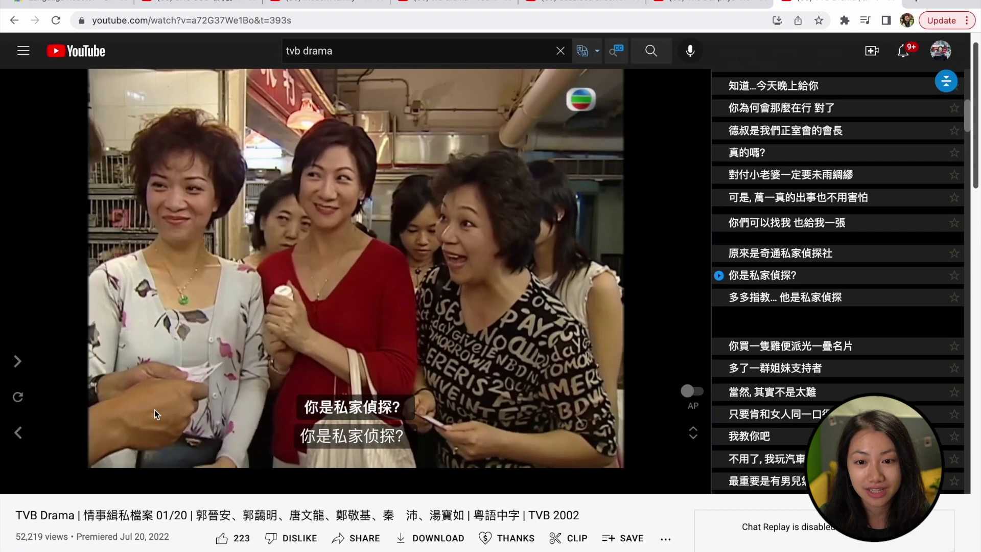
click(493, 475)
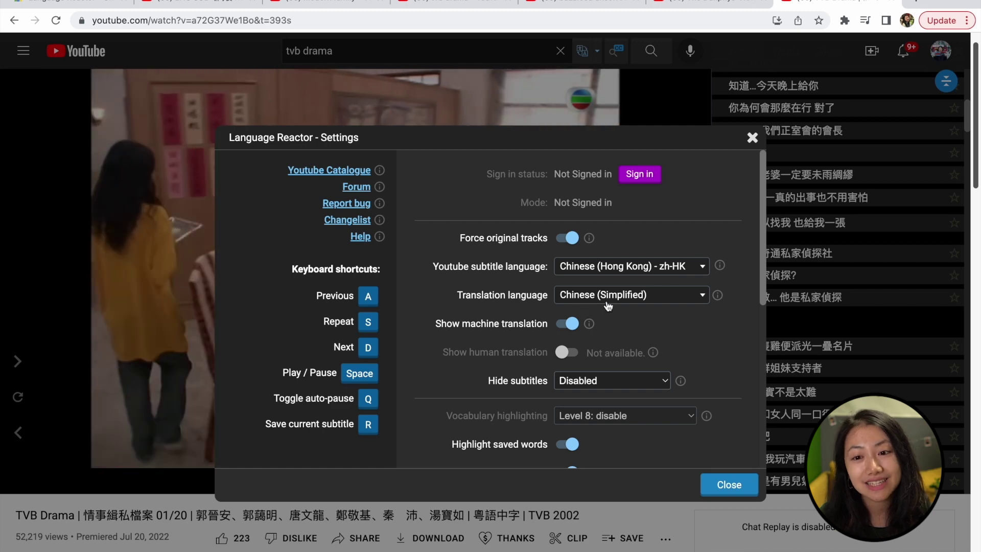
click(599, 306)
scroll(613, 367, up, 3)
scroll(615, 390, down, 6)
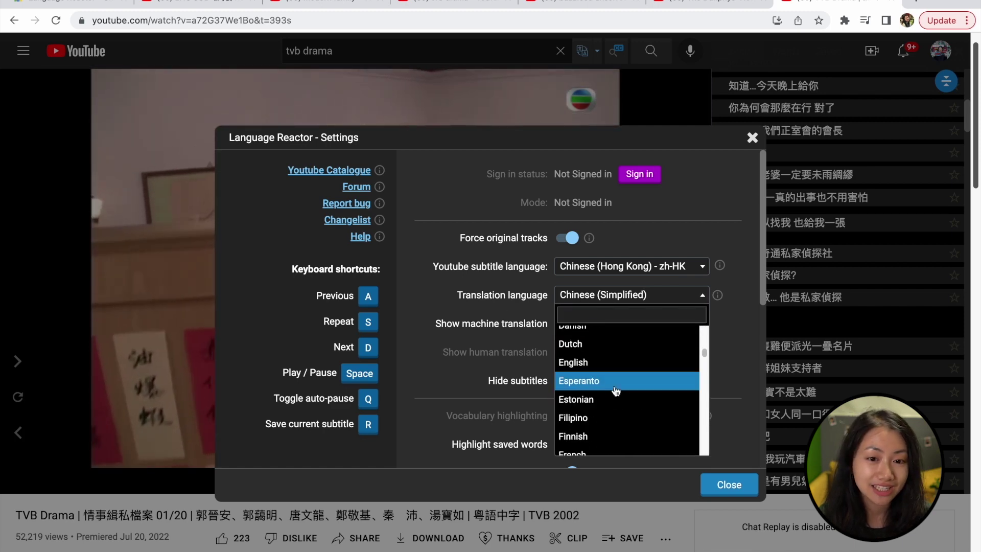
scroll(613, 388, up, 1)
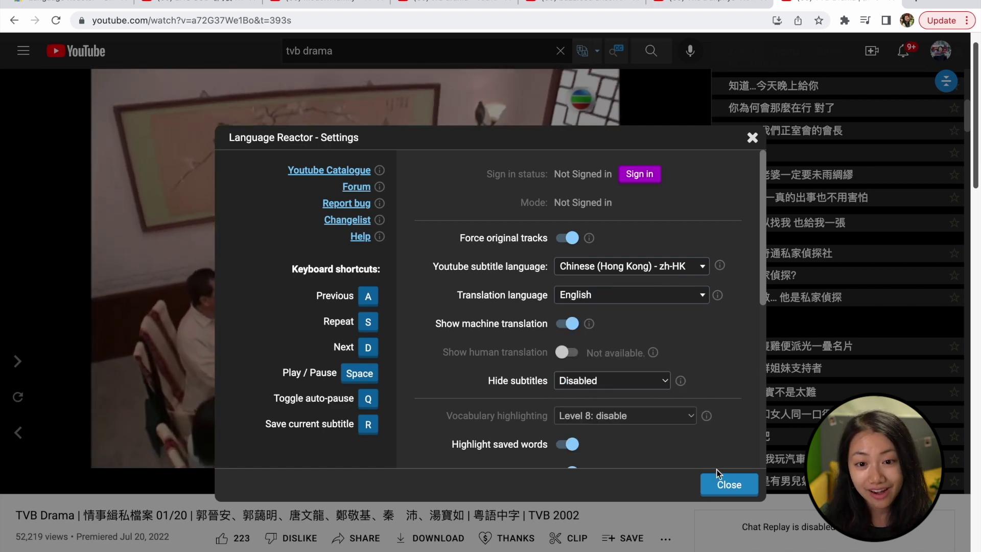
click(725, 483)
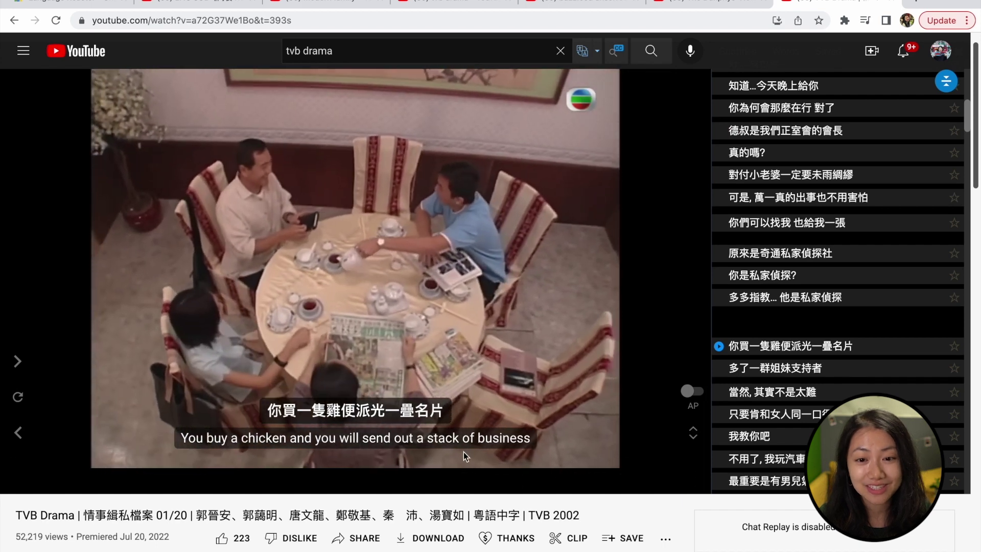
Step: Pause the 情事緝私檔案 01/20 episode playing with Chinese subtitles and English translations
mouse_move(774, 299)
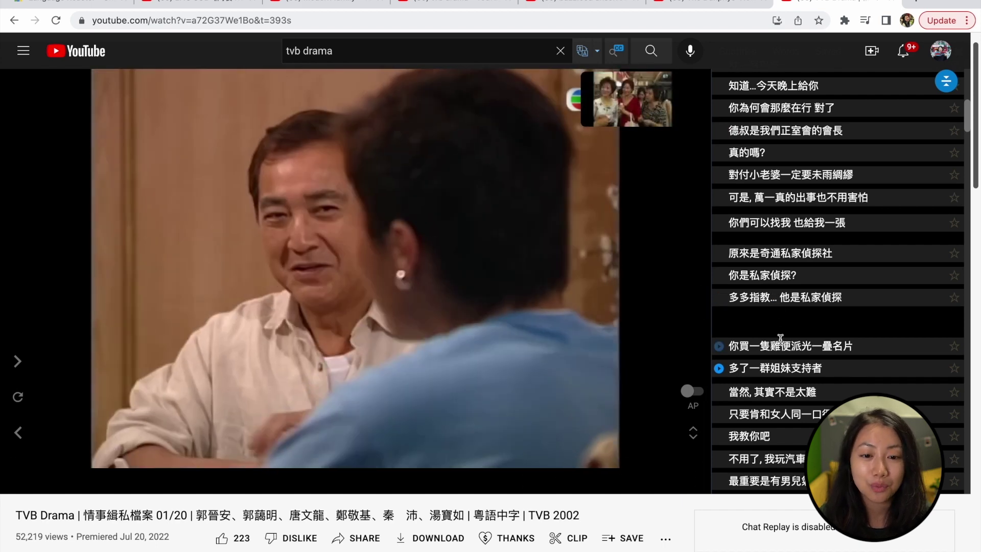
mouse_move(780, 339)
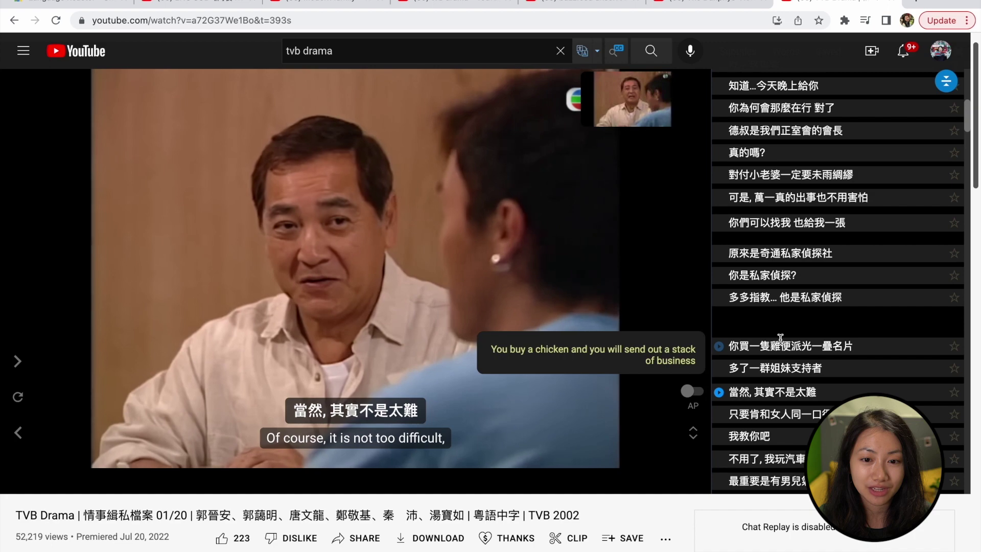
click(517, 300)
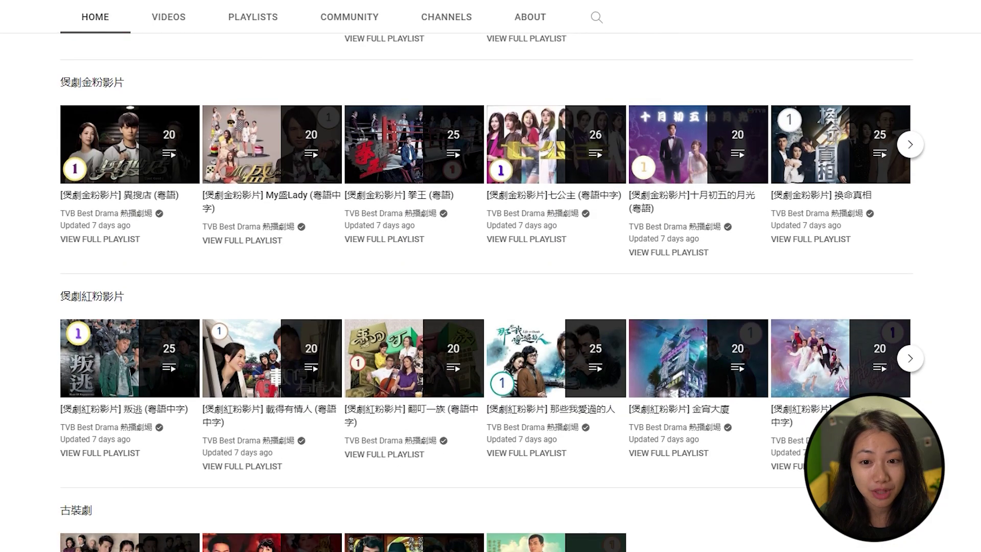
Step: Scroll down the TVB Best Drama channel's Home tab through its Cantonese drama playlists
scroll(500, 291, down, 5)
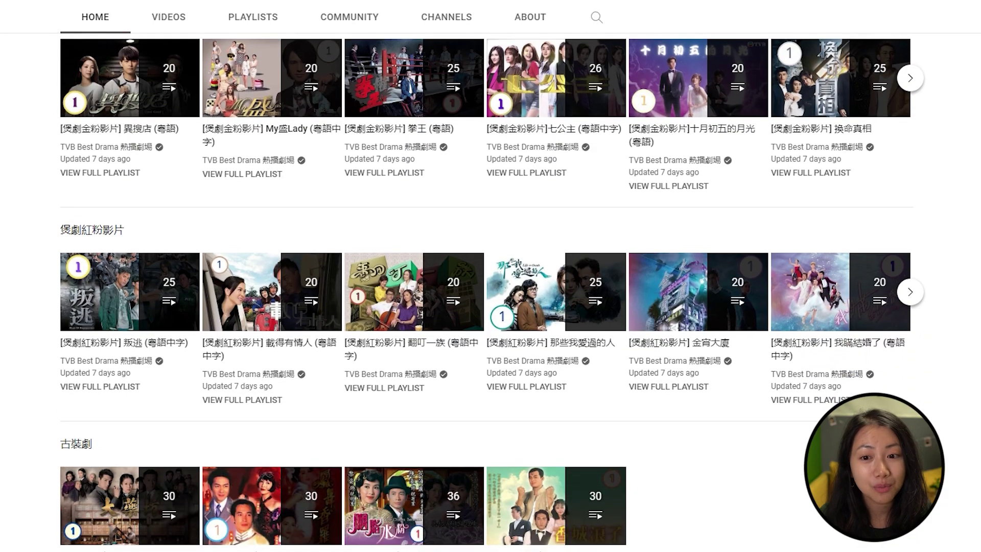
scroll(499, 291, down, 4)
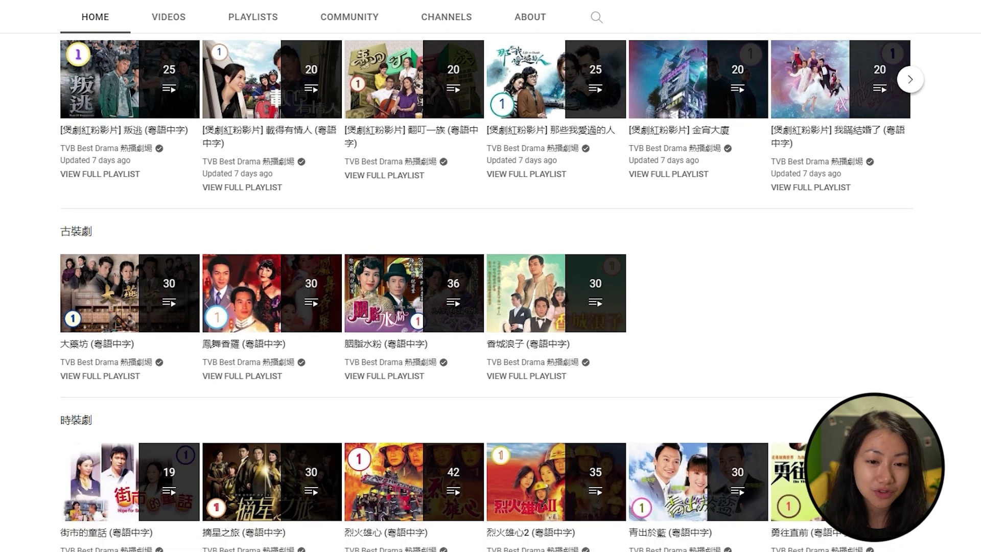
scroll(491, 291, down, 5)
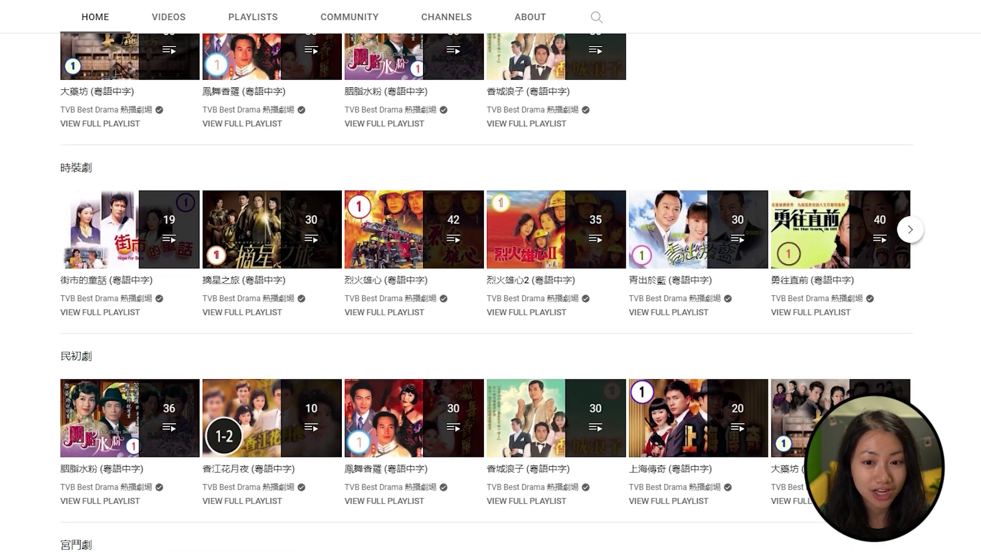
scroll(490, 291, down, 2)
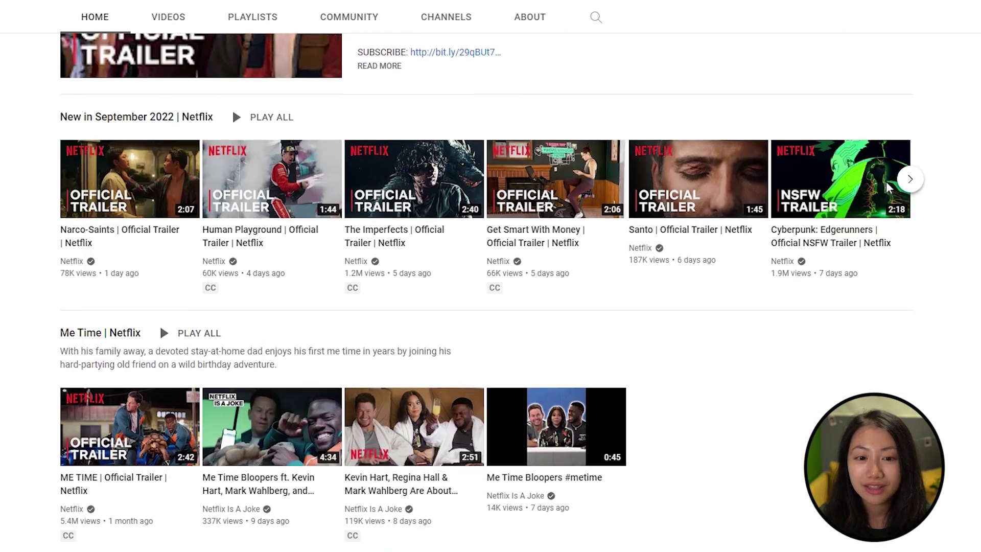
scroll(889, 188, down, 4)
Step: Scroll down the Netflix channel Home tab past The Sandman to the Resident Evil and Documentaries rows
scroll(889, 188, down, 4)
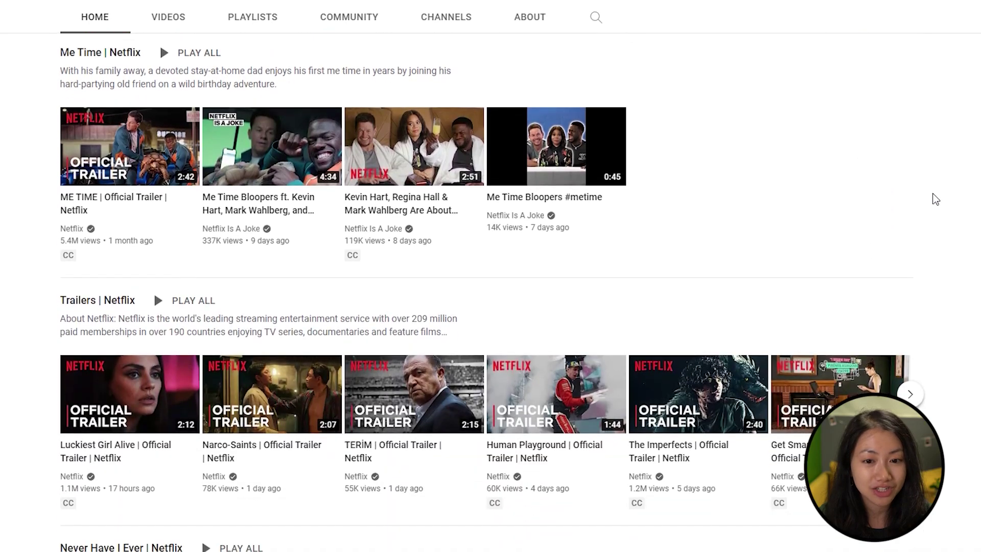
scroll(491, 291, down, 11)
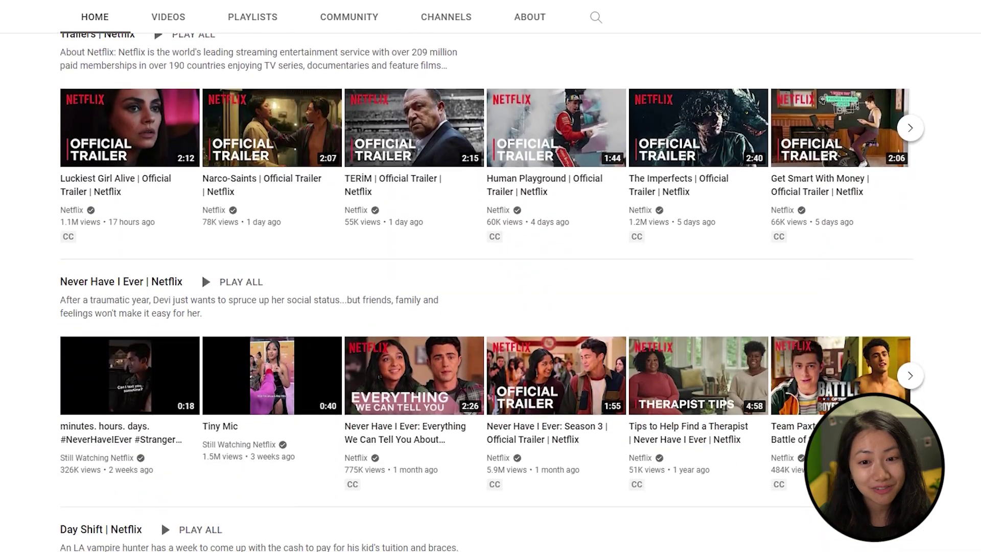
scroll(491, 291, down, 12)
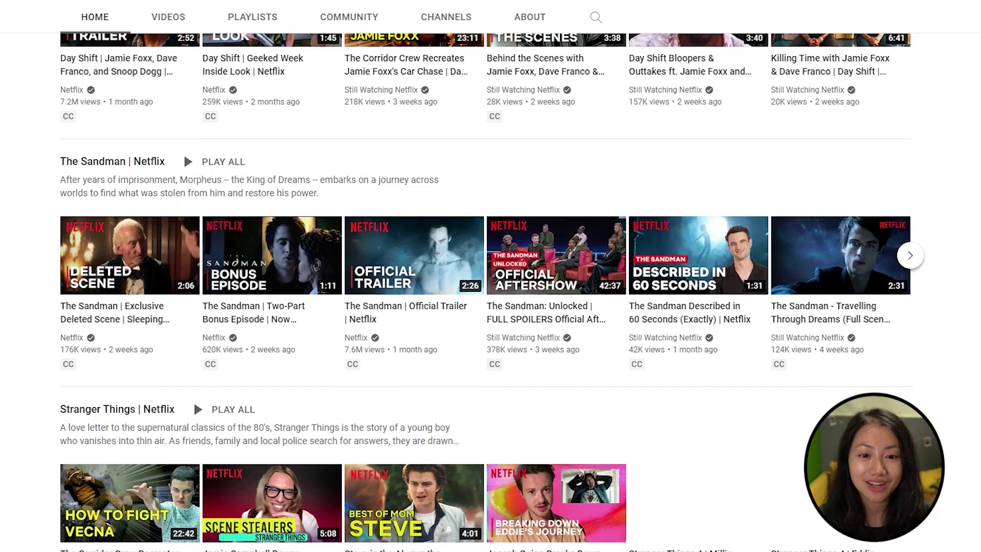
scroll(491, 291, down, 9)
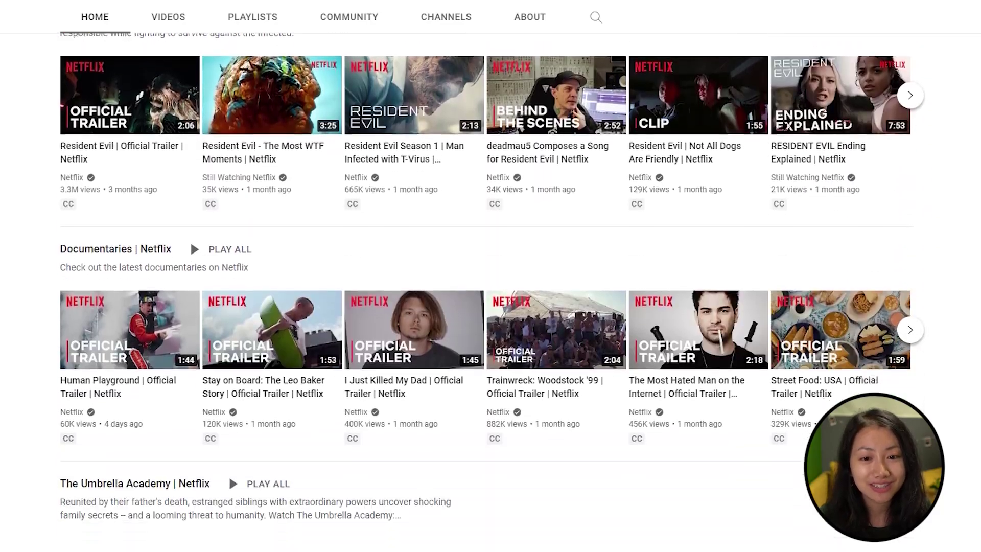